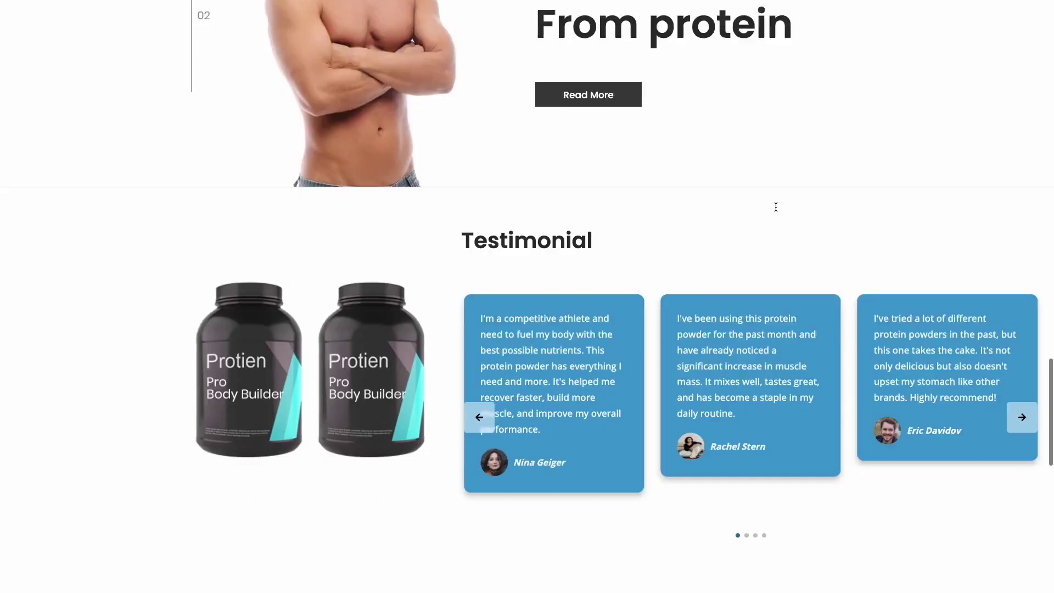
Advance the protein, Testimonials, CONSULT and Liberty NFT sample carousels, swiping the Liberty slider forward.
scroll(775, 208, down, 3)
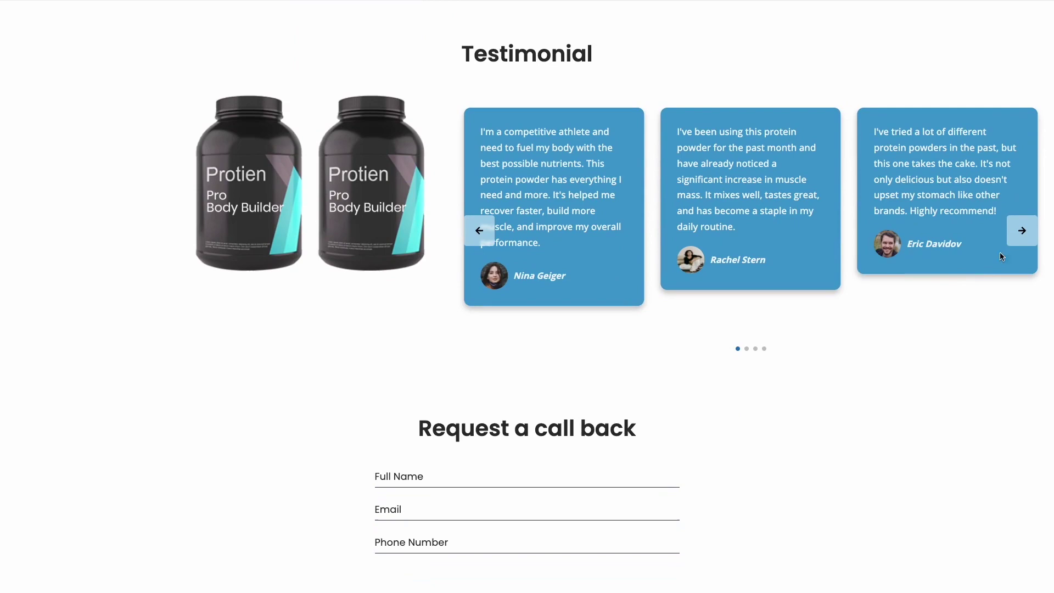
click(1024, 243)
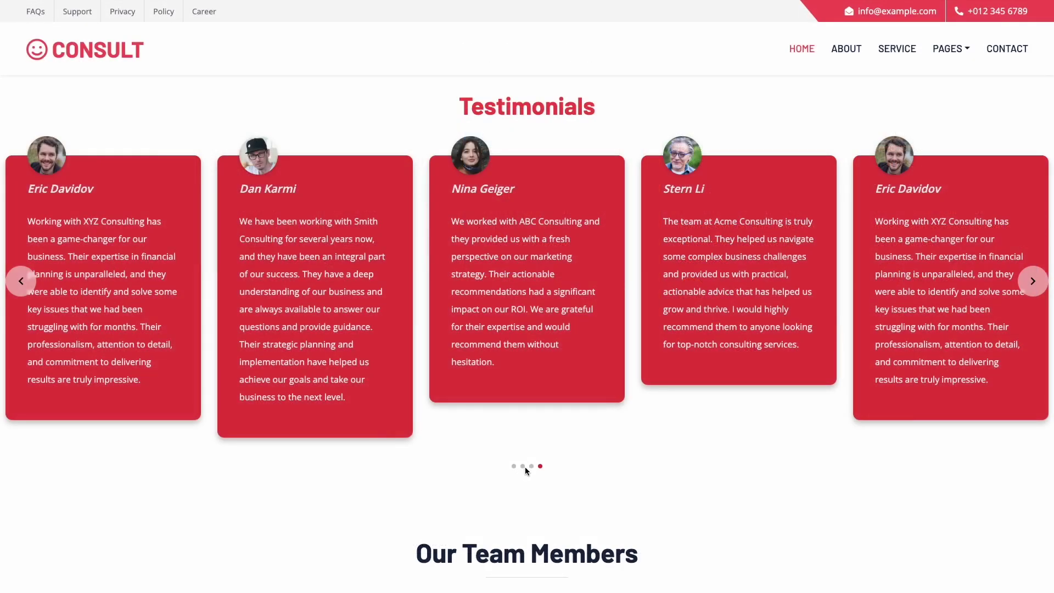
click(523, 466)
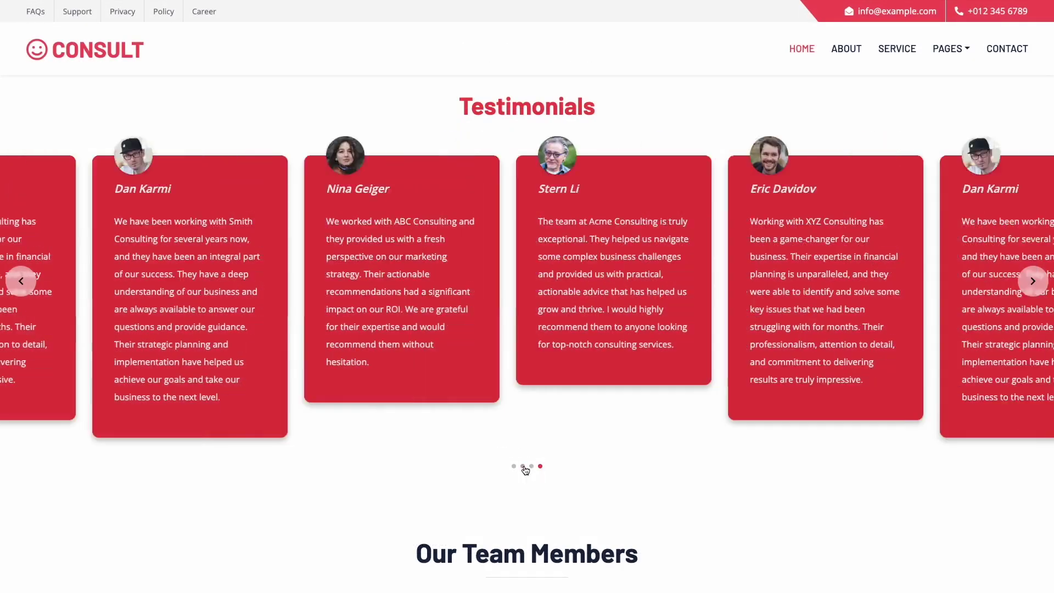
click(531, 467)
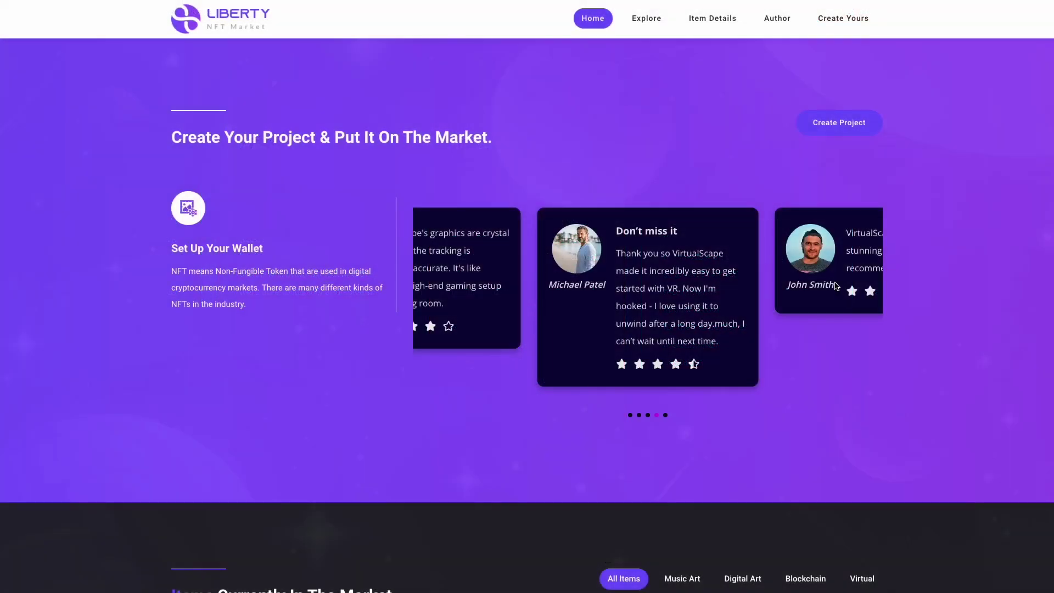
click(799, 284)
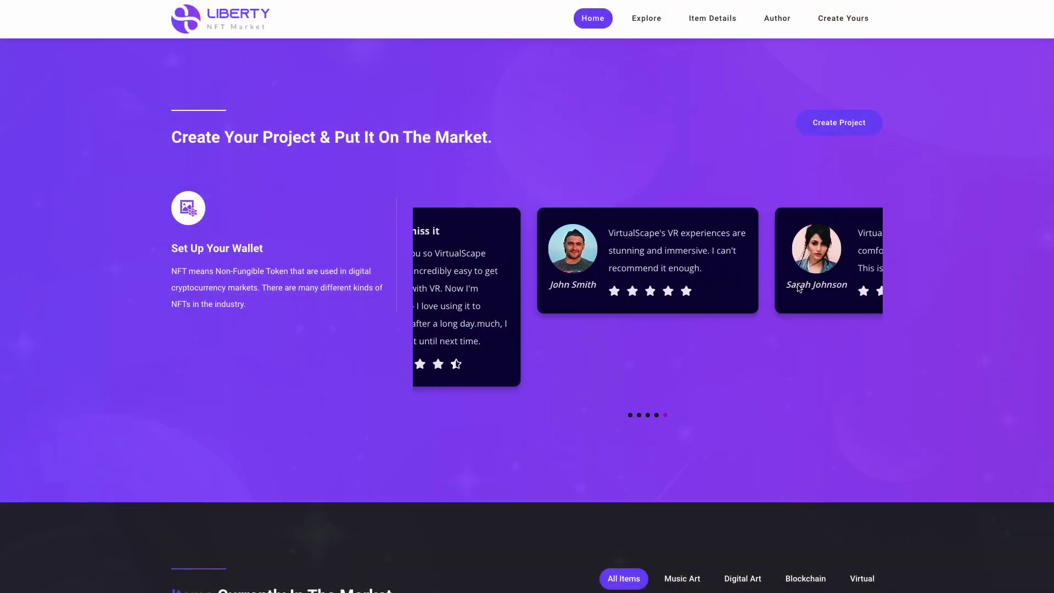
drag(717, 285, 617, 290)
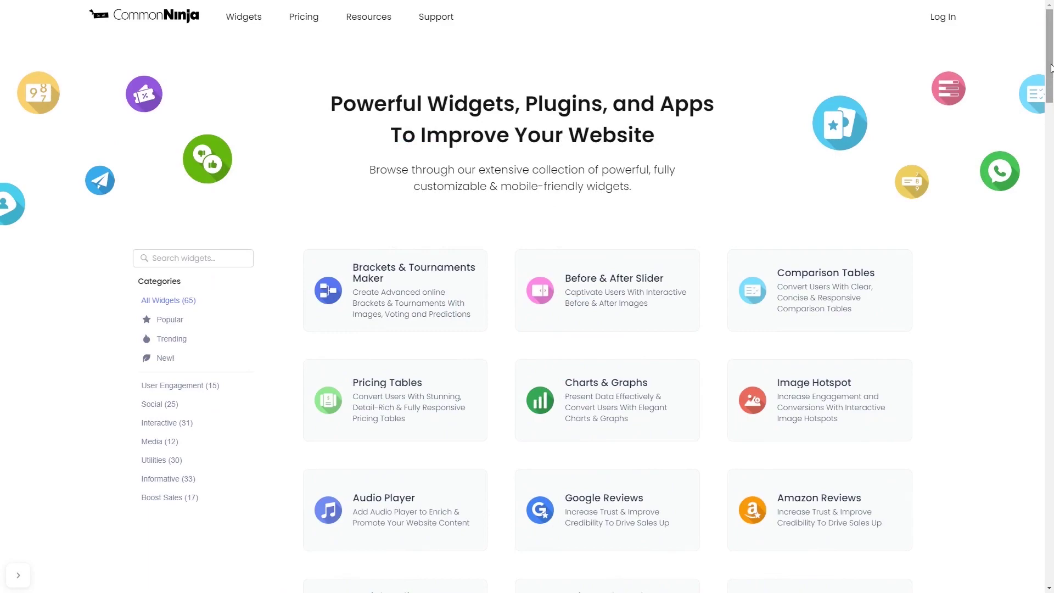
Scroll the widget catalogue and create a new Testimonials Slider widget.
drag(1050, 67, 1050, 343)
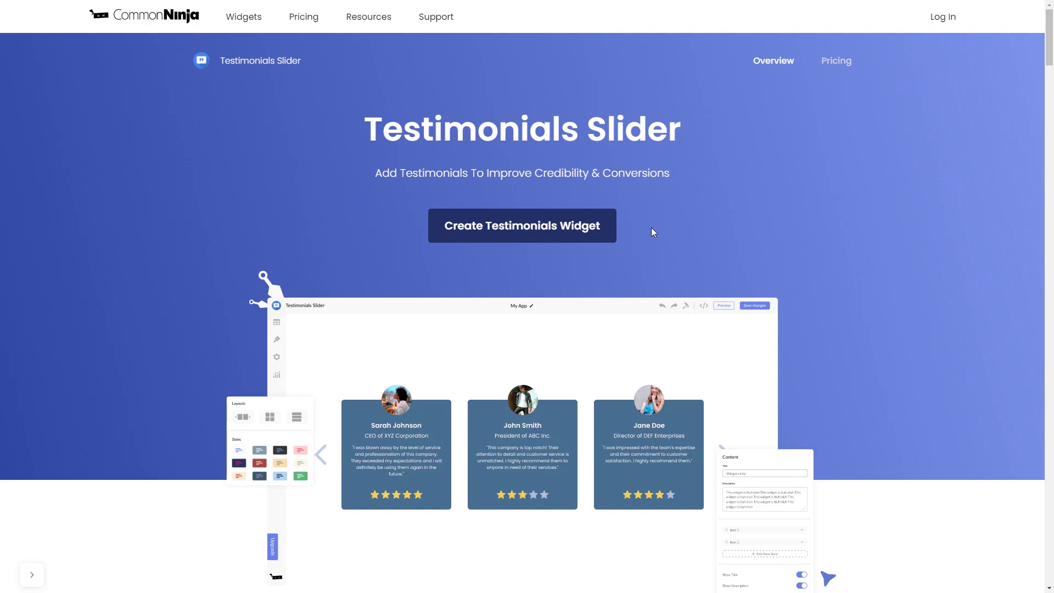
click(606, 238)
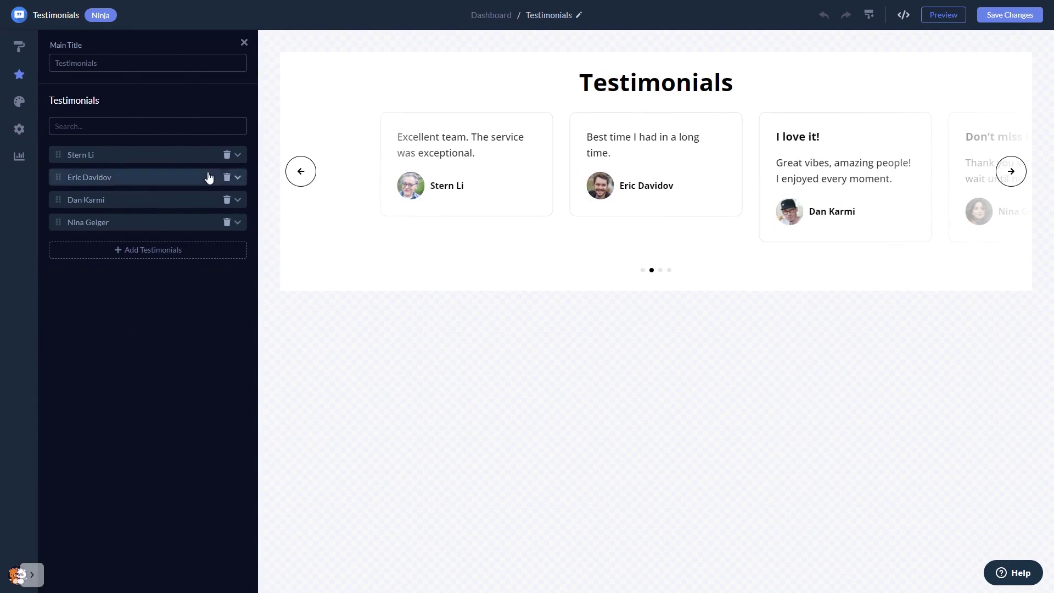
Expand the first sample testimonial to show its content, author, image and company fields.
click(192, 160)
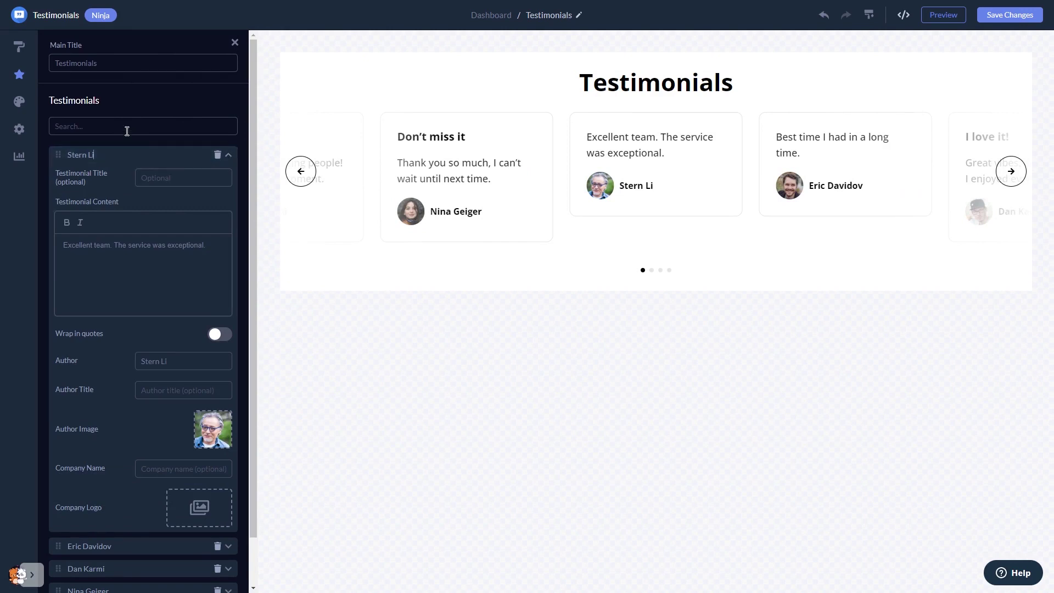
Choose the third template layout, with avatars beside the testimonial text.
click(17, 49)
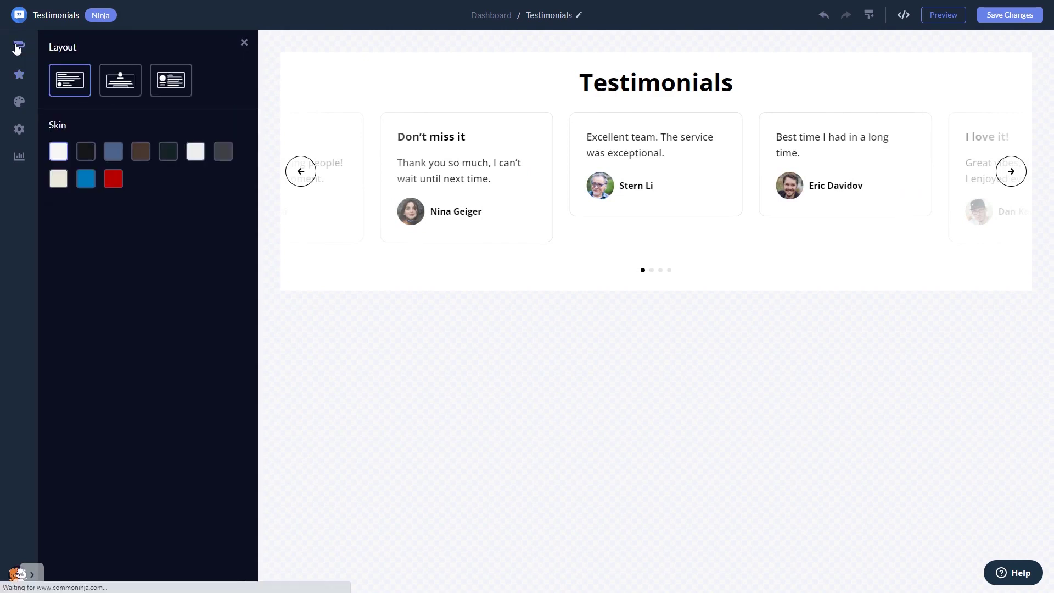
click(120, 81)
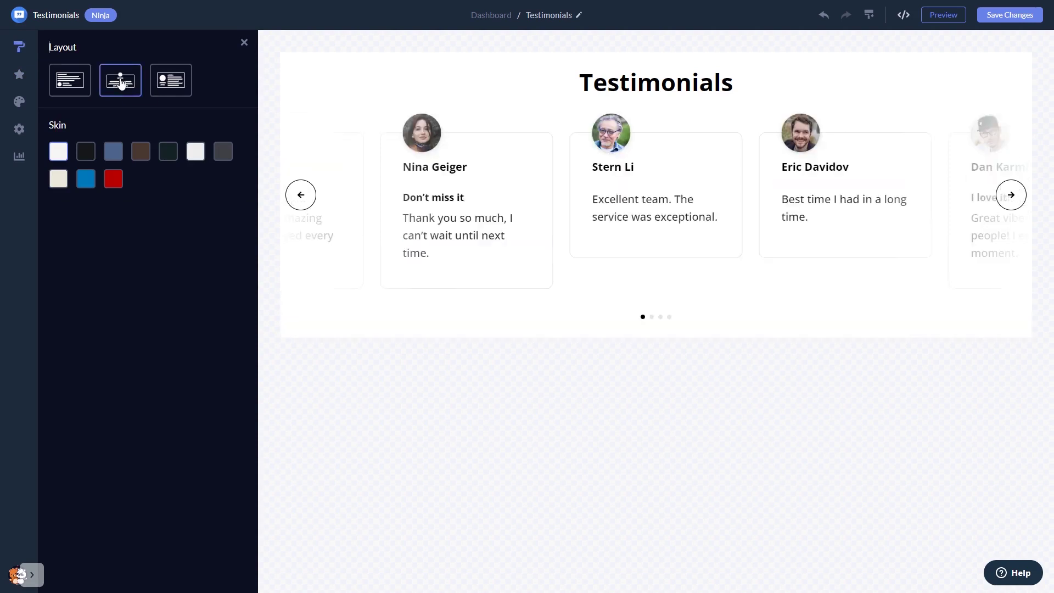
click(171, 82)
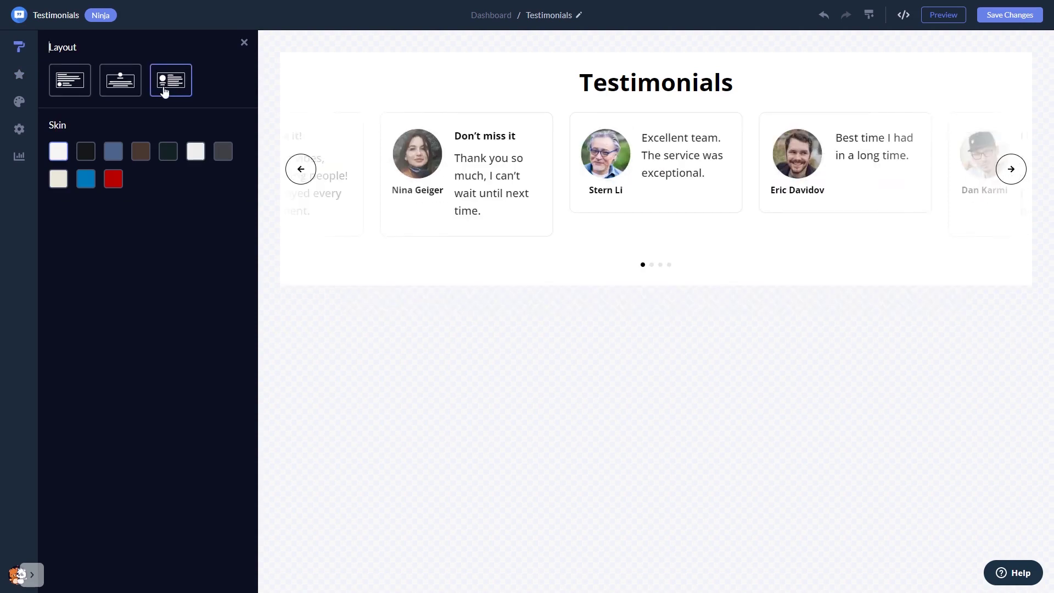
Try the dark, blue and brown skins, settling on the dark green skin.
click(91, 158)
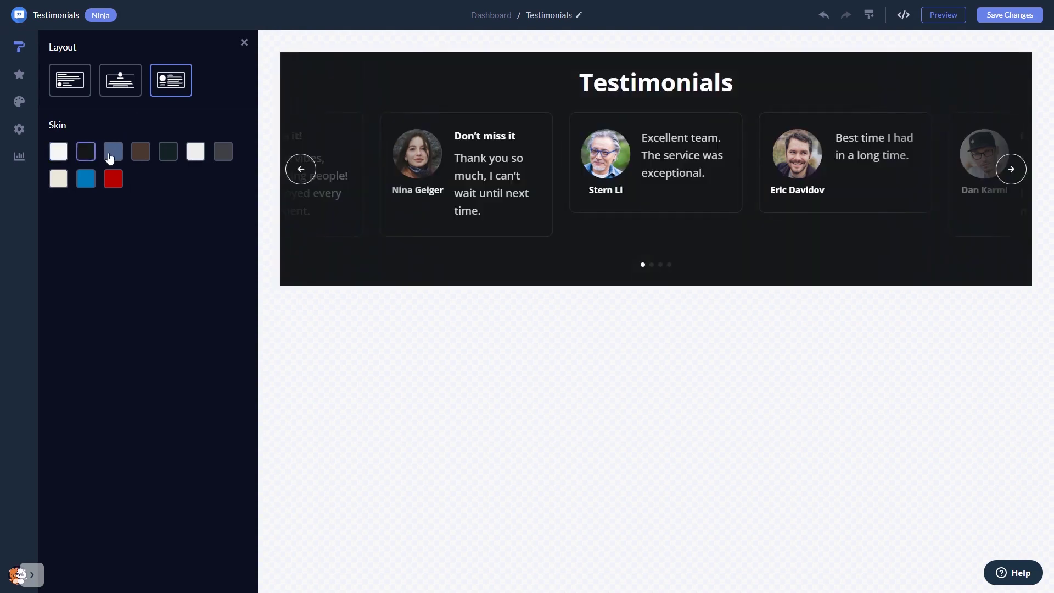
click(112, 159)
click(140, 154)
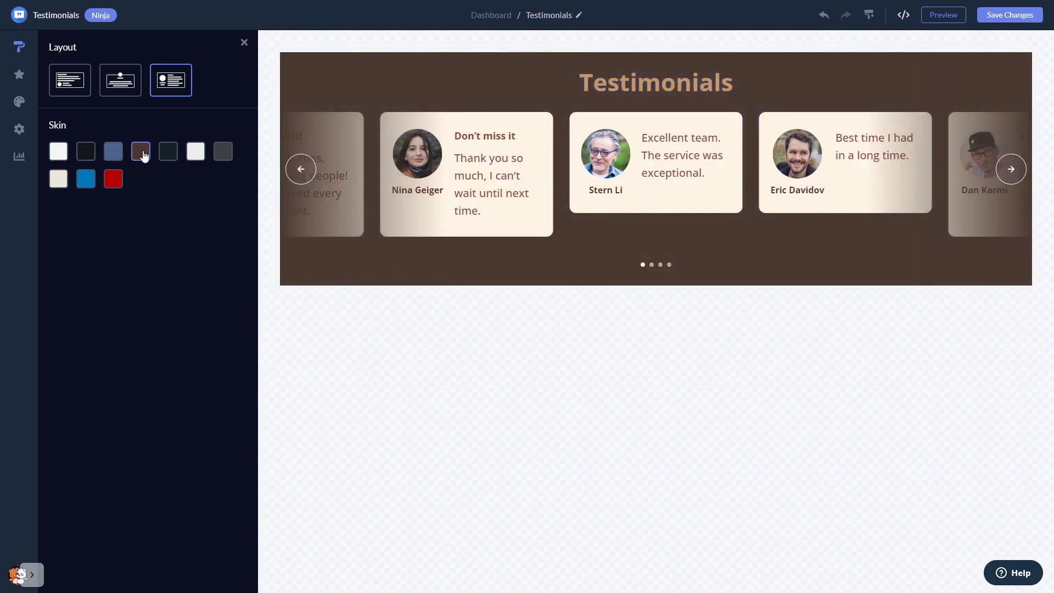
click(167, 152)
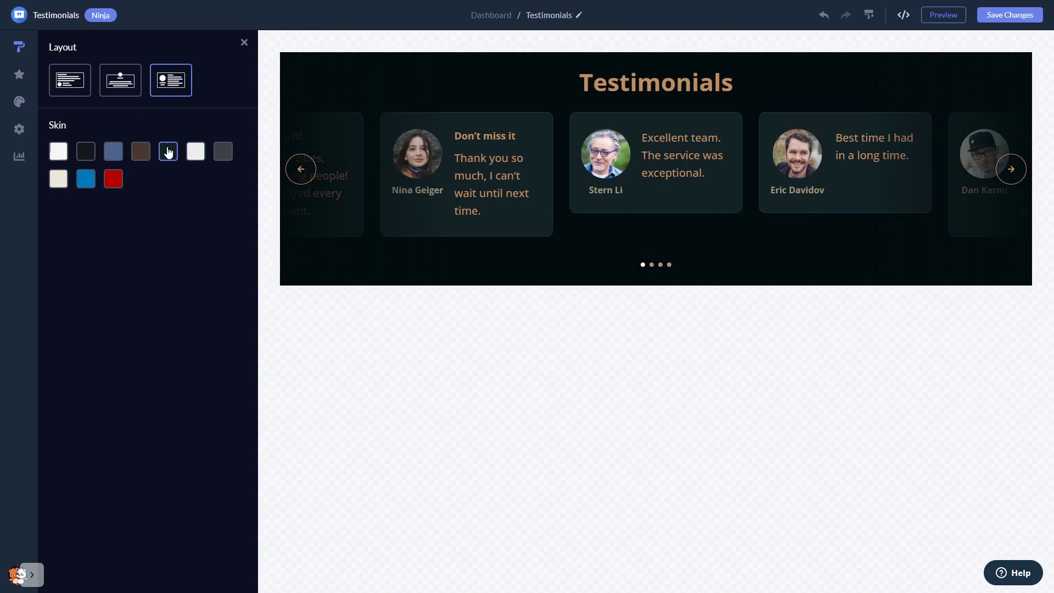
click(21, 105)
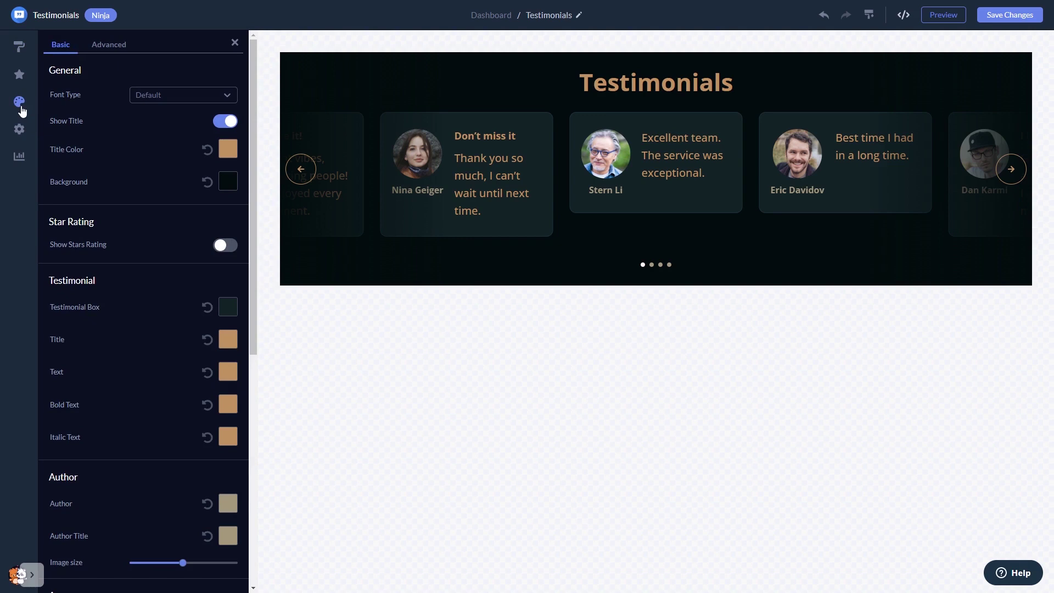
Look over the slider's Behavior settings, then return to the project's Widgets dashboard.
click(21, 130)
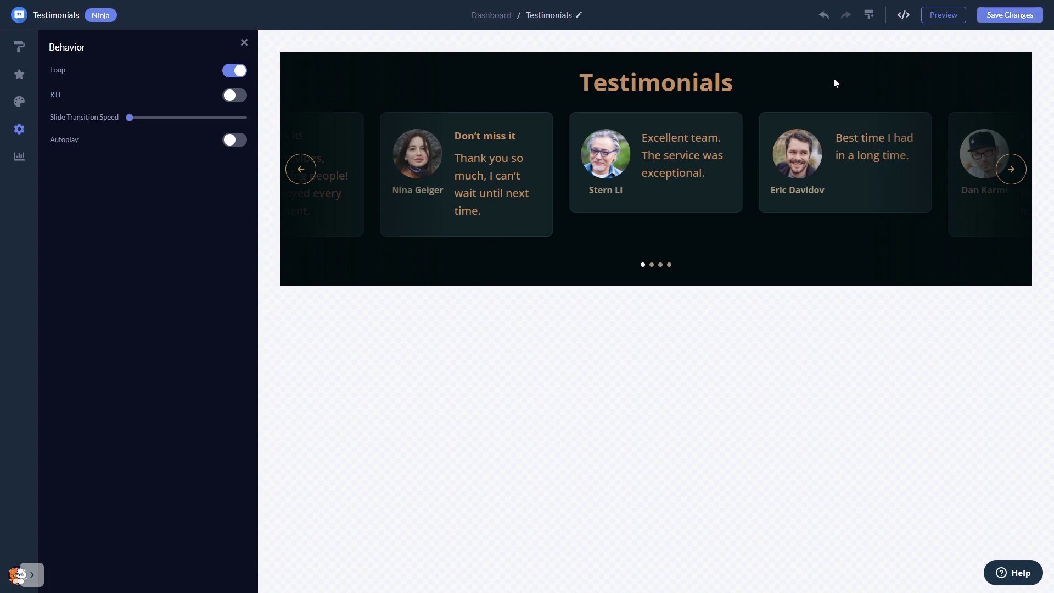
click(491, 16)
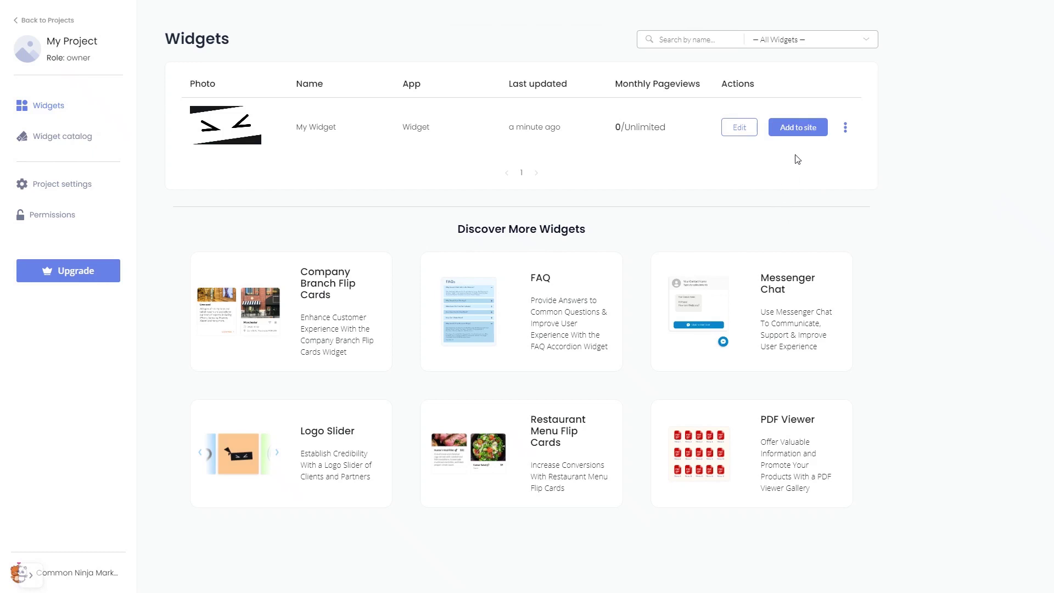
Copy My Widget's installation script to the clipboard and close the Installation Code dialog.
click(803, 131)
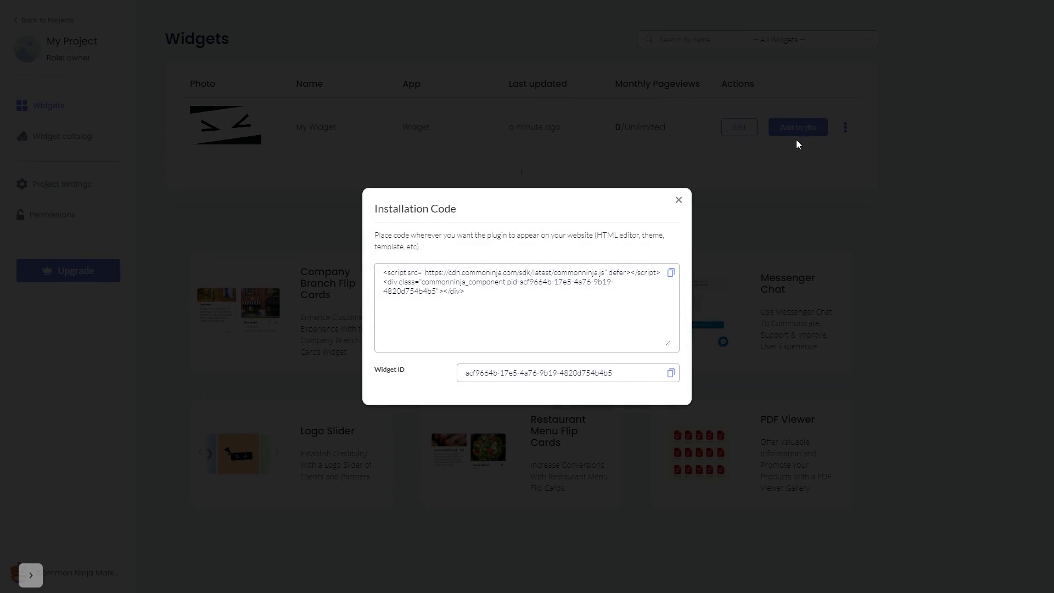
click(671, 274)
click(672, 274)
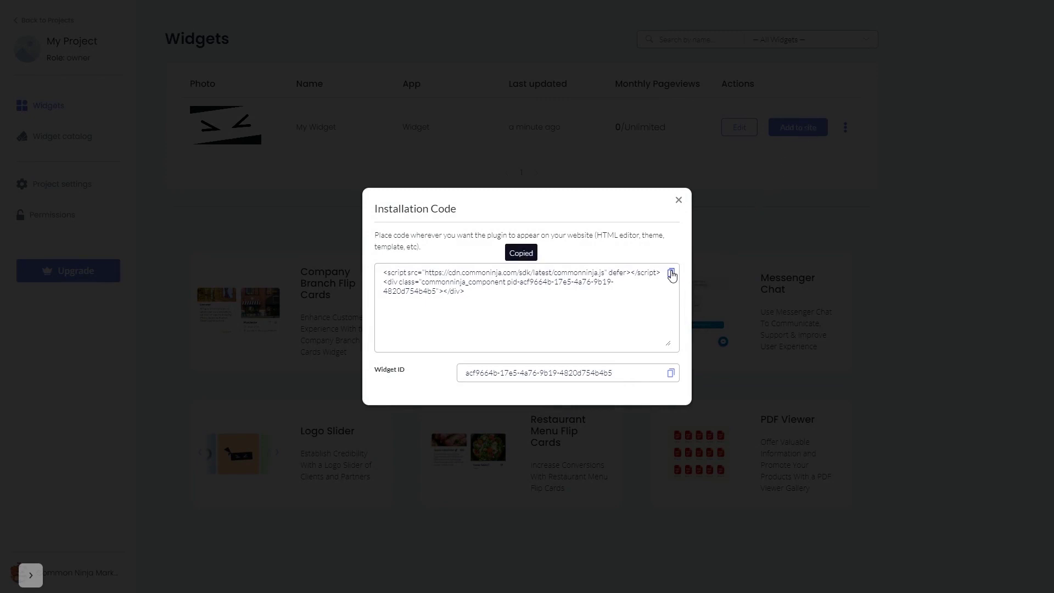
click(679, 200)
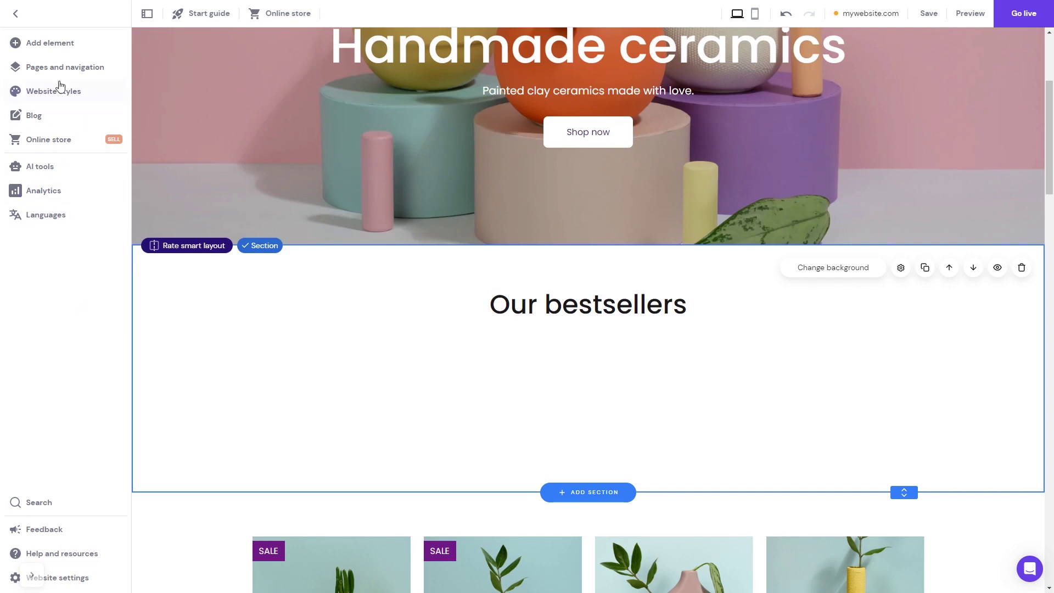
Drop an Embed code element into the Our bestsellers section.
click(60, 51)
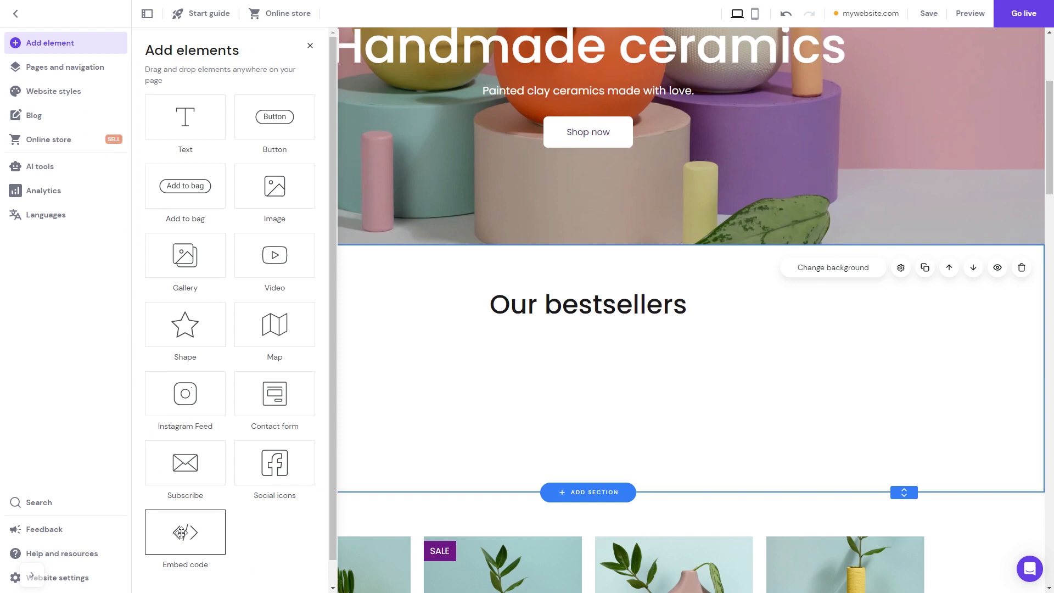
drag(181, 532, 595, 390)
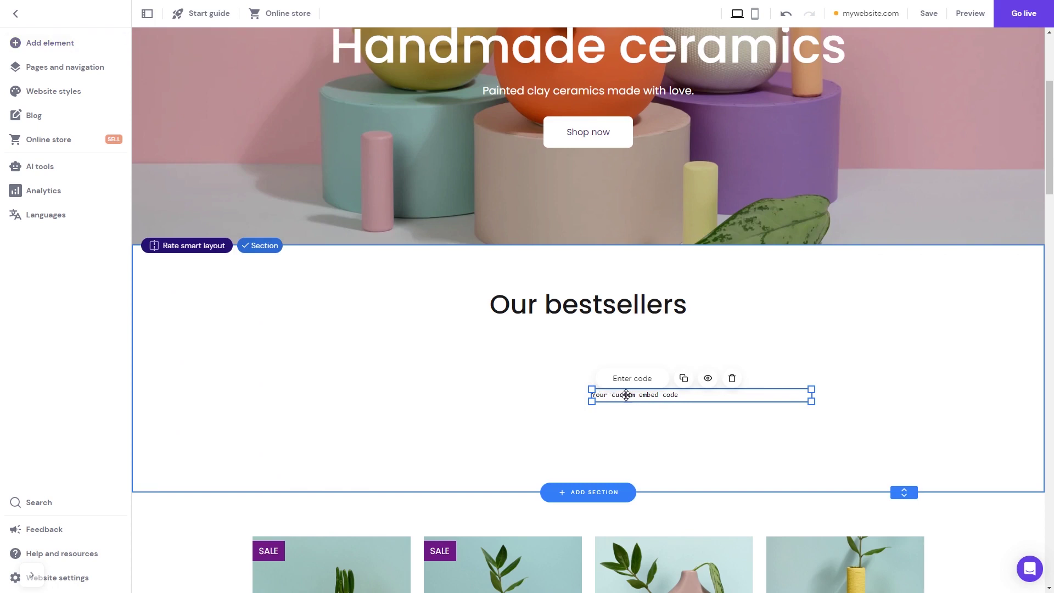
Move the embed element left under the heading and stretch it taller at top and bottom.
drag(634, 394, 299, 402)
drag(445, 396, 475, 333)
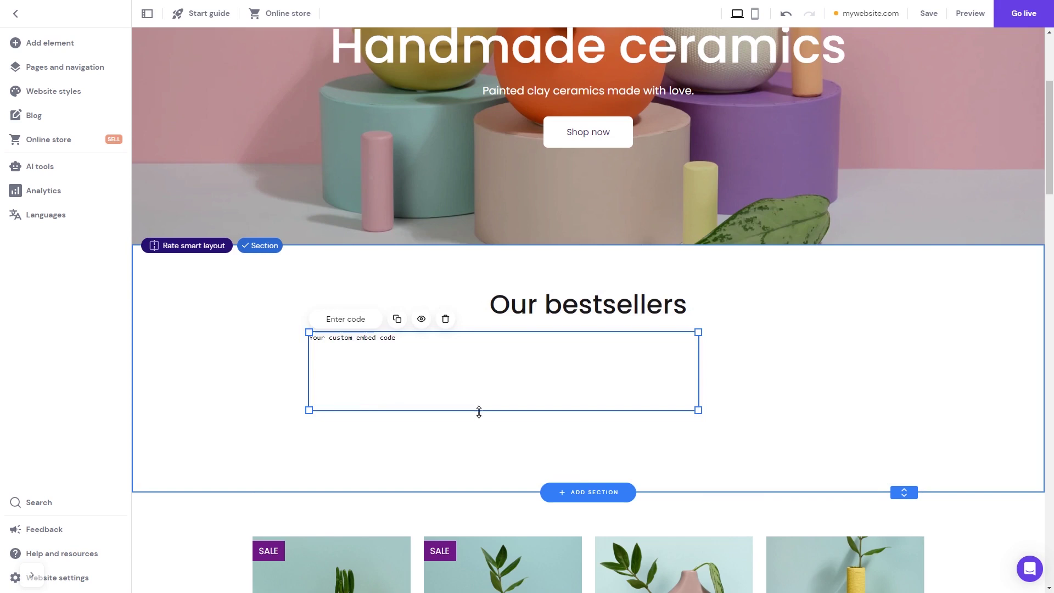
drag(479, 410, 482, 477)
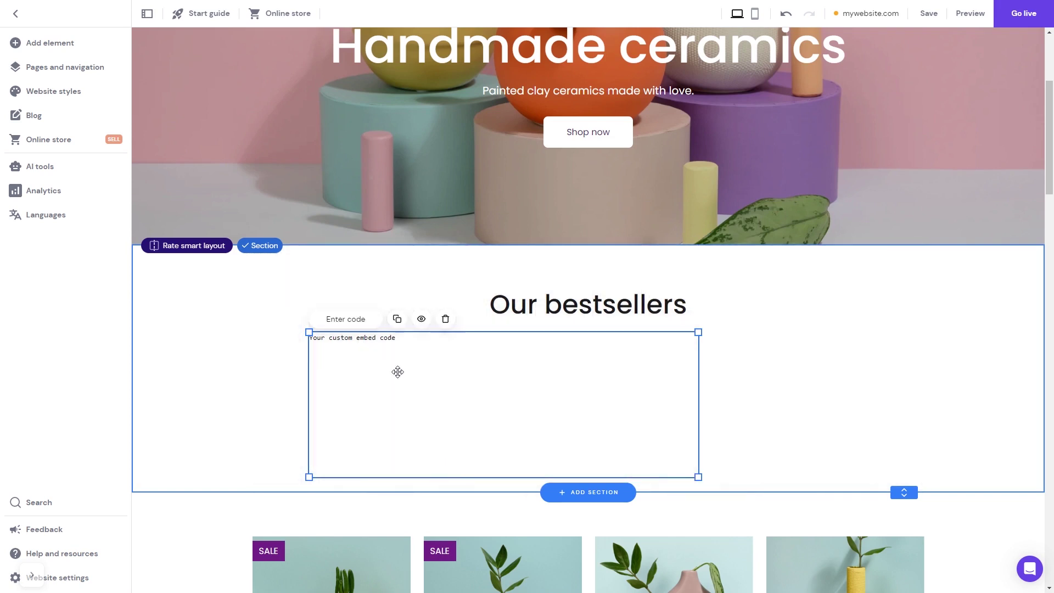
Replace the placeholder embed code with the pasted Common Ninja script and apply it.
click(355, 324)
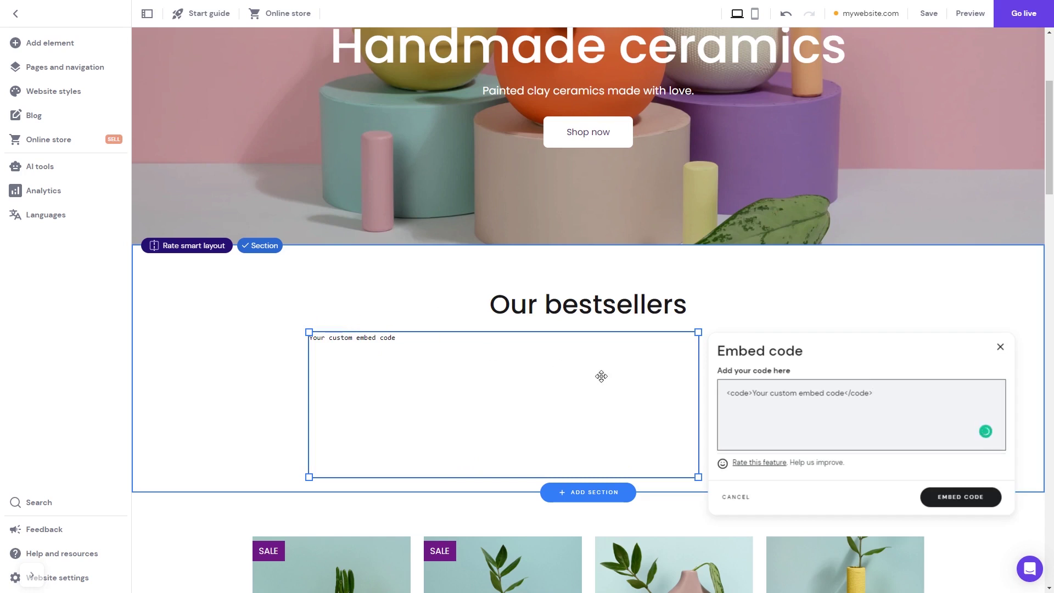
drag(753, 393, 750, 395)
key(ctrl+a)
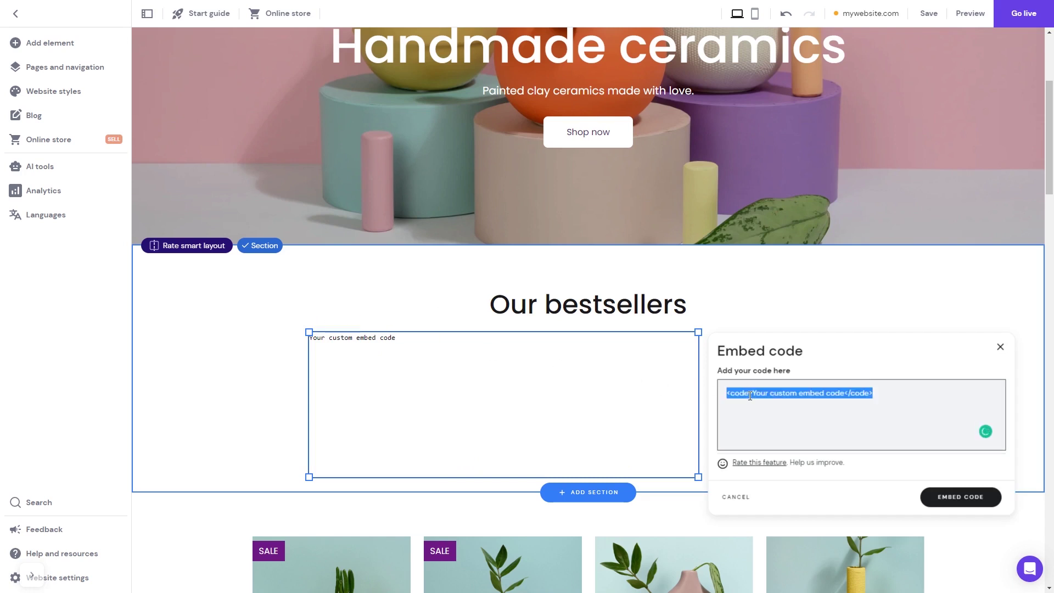
key(ctrl+v)
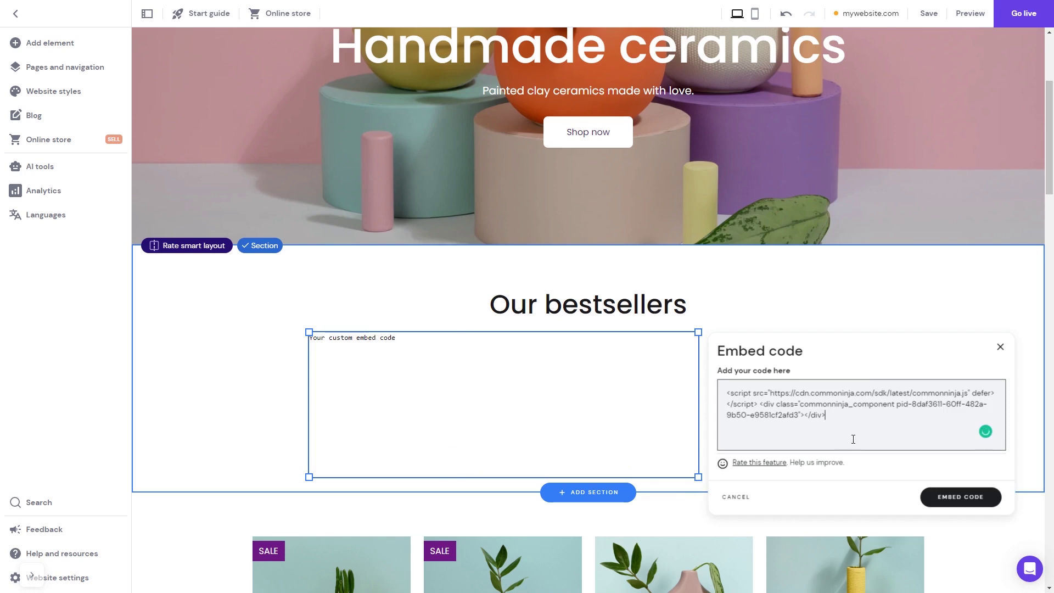
click(948, 498)
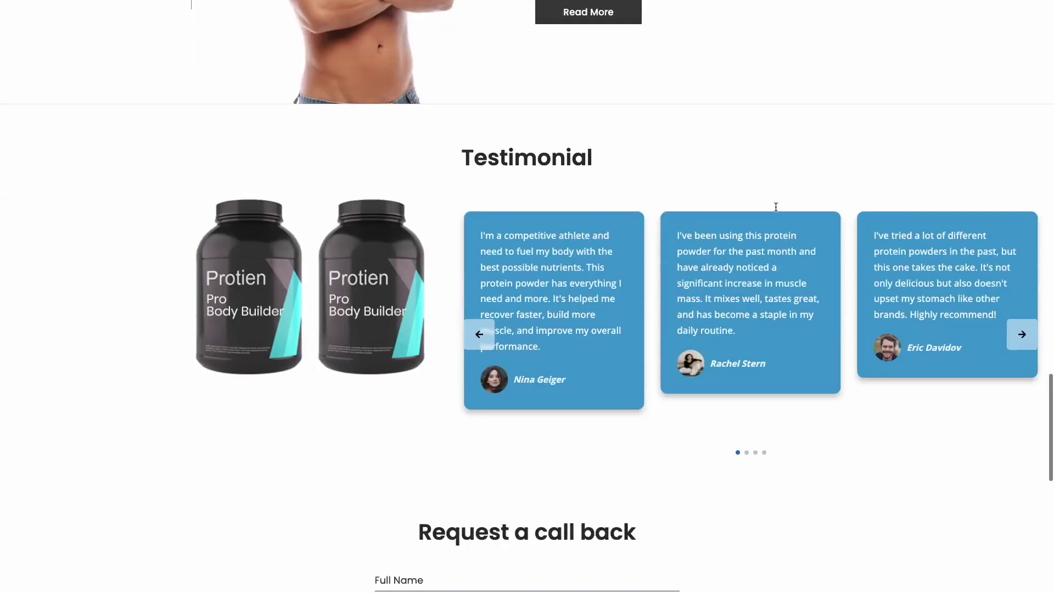
Cycle through the example sites' testimonial carousels, swiping the Liberty NFT slider forward twice.
scroll(774, 209, down, 2)
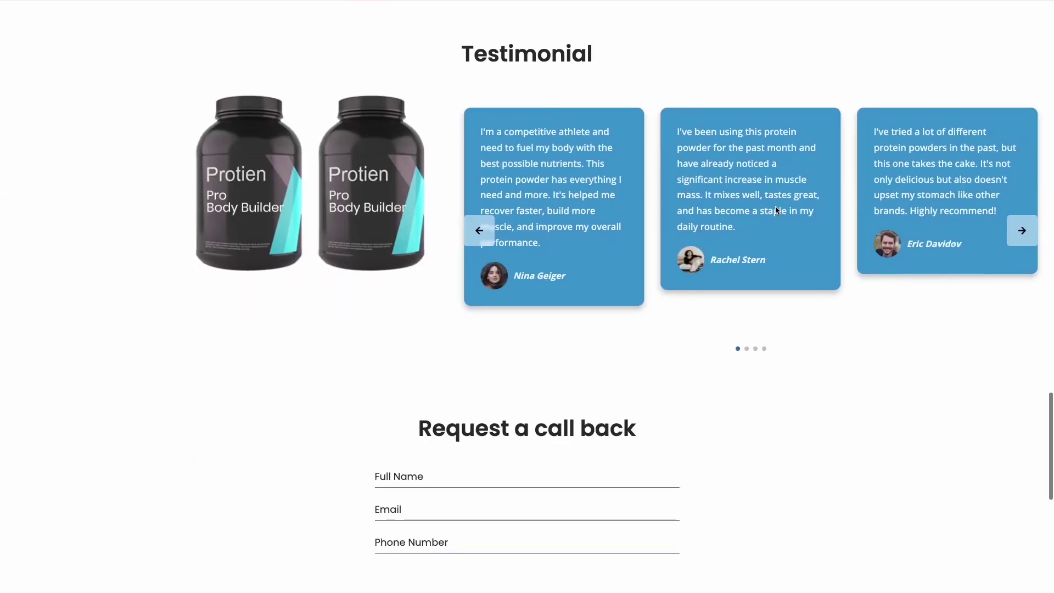
click(1022, 239)
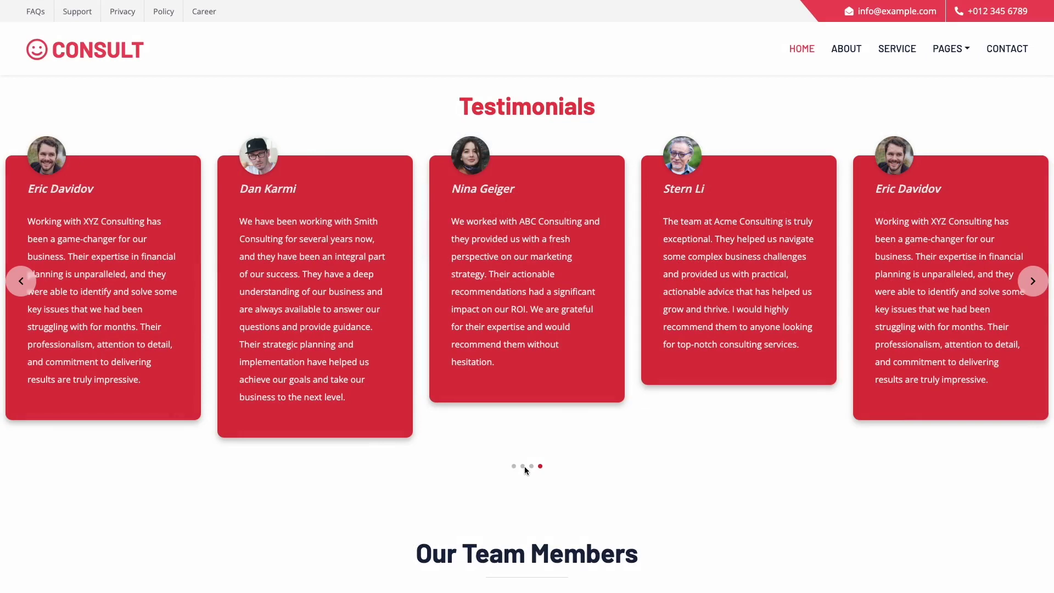
click(523, 466)
click(531, 466)
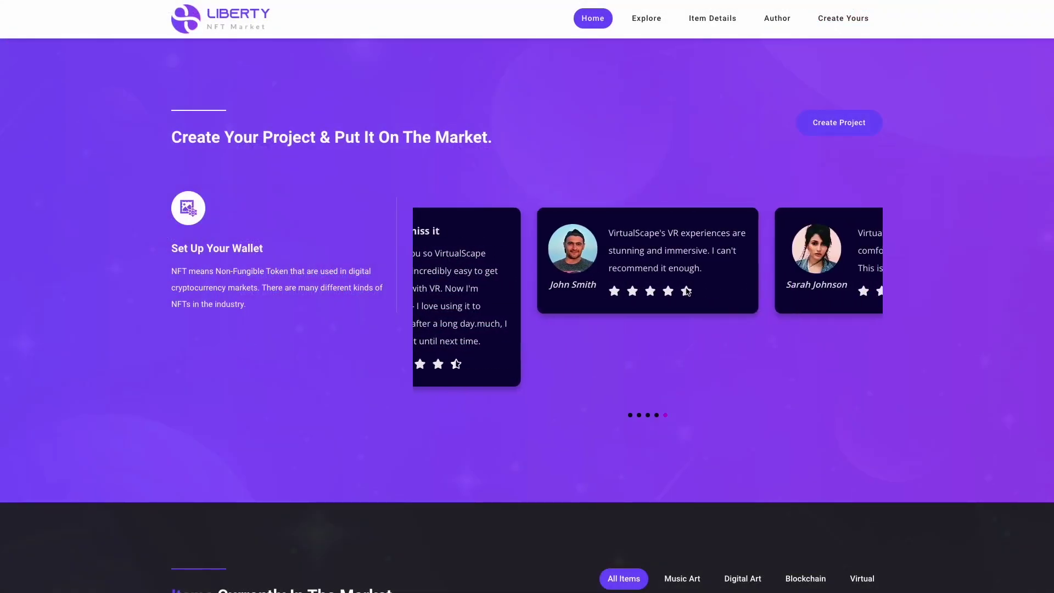
drag(801, 288, 676, 284)
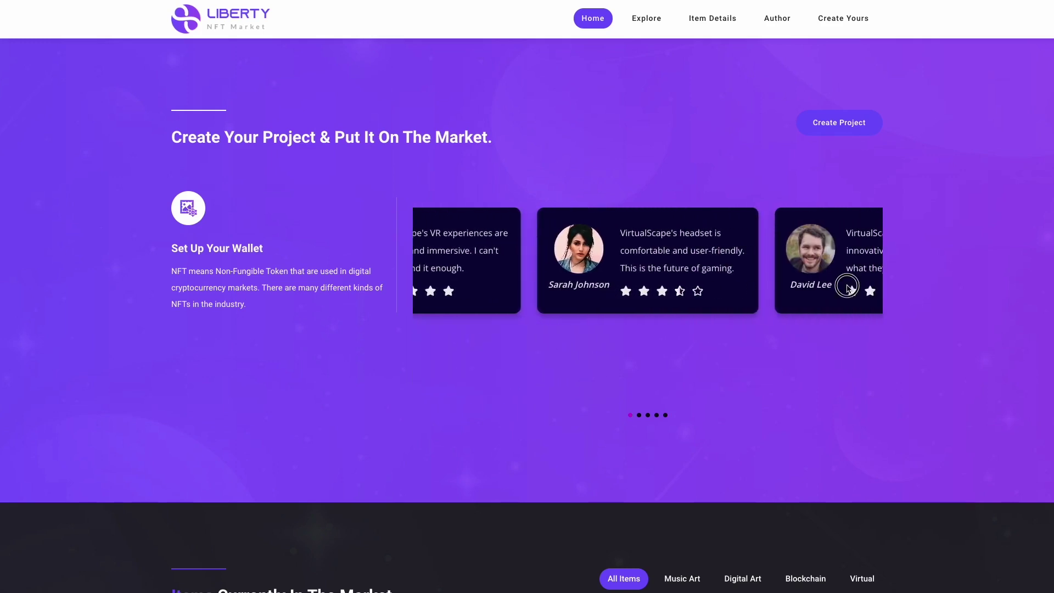
drag(845, 285, 682, 289)
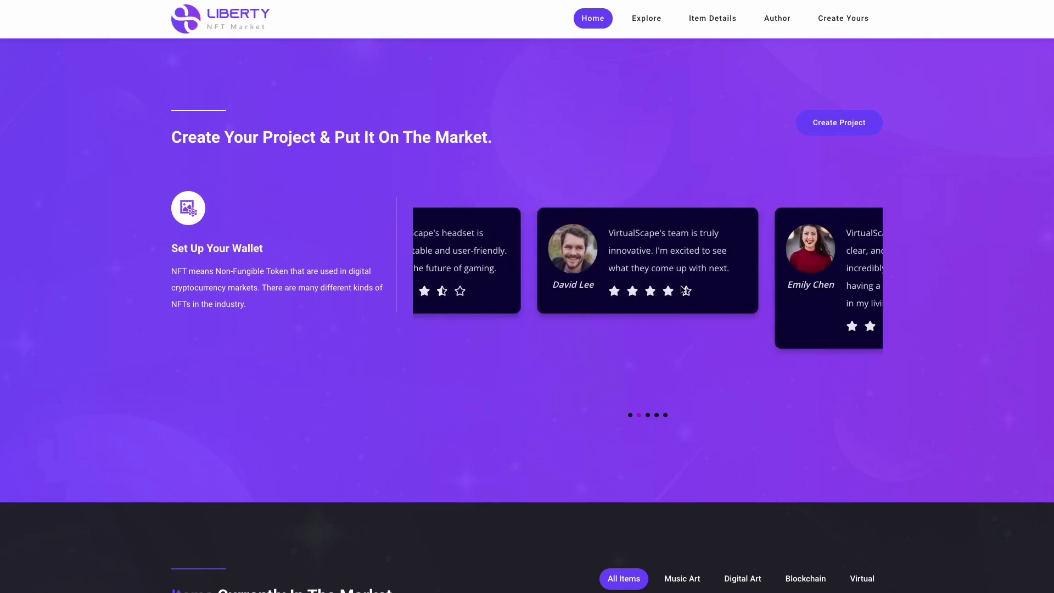